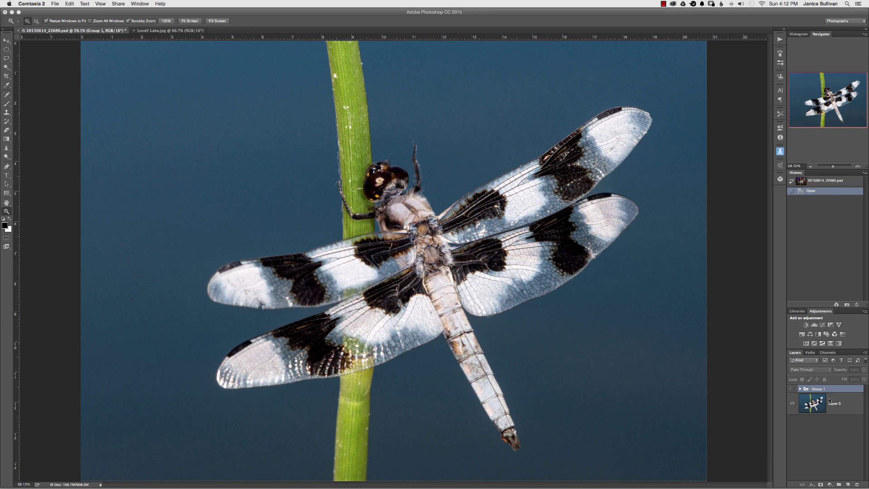
- Duplicate the dragonfly layer as Layer 0 copy and add a white layer mask to it
left_click_drag(829, 400, 847, 483)
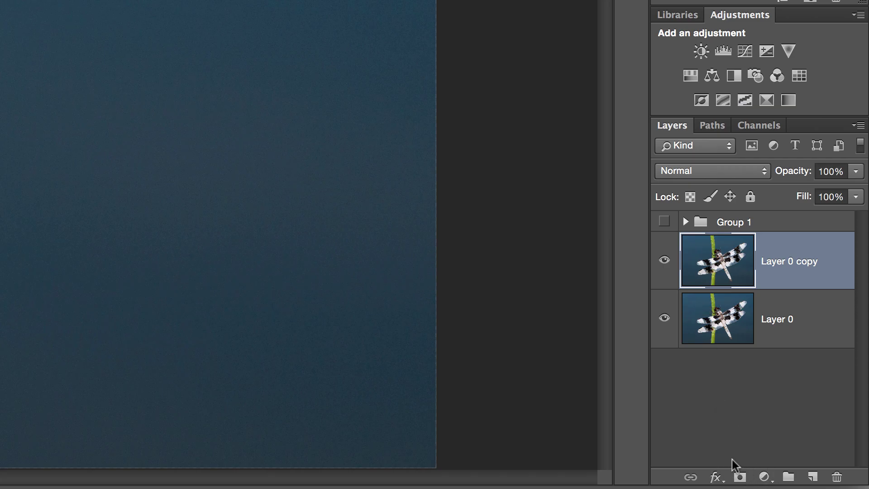
left_click(739, 478)
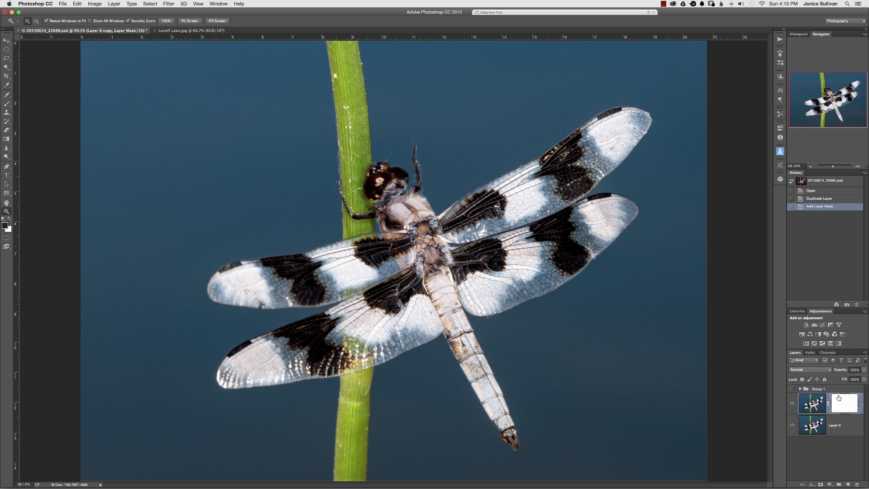
- Open Color Range from the mask's Properties with Sampled Colors selected
double_click(839, 403)
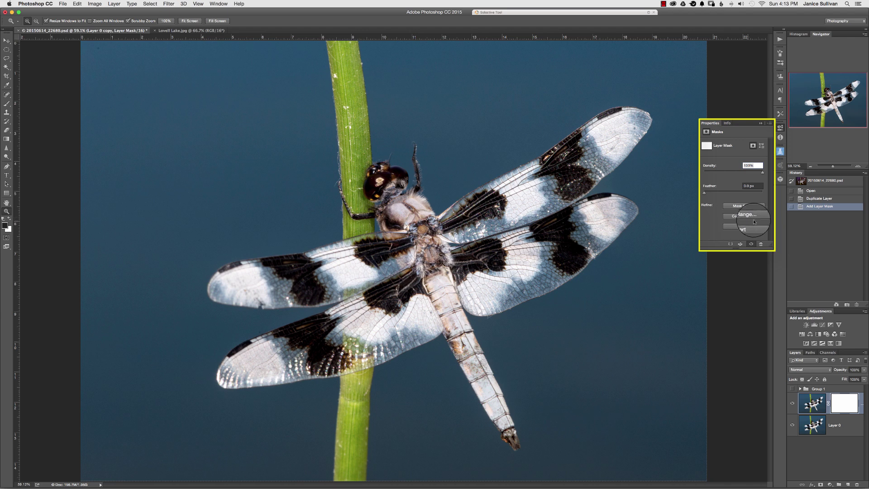
left_click(728, 216)
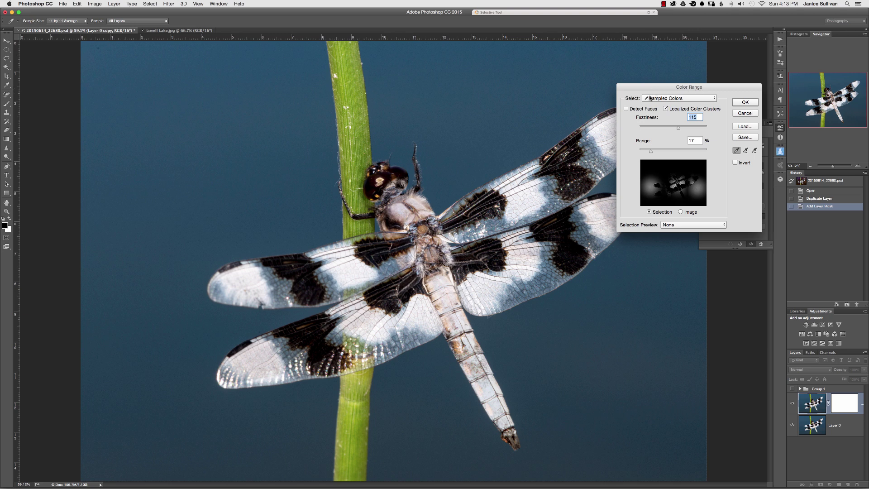
left_click(668, 100)
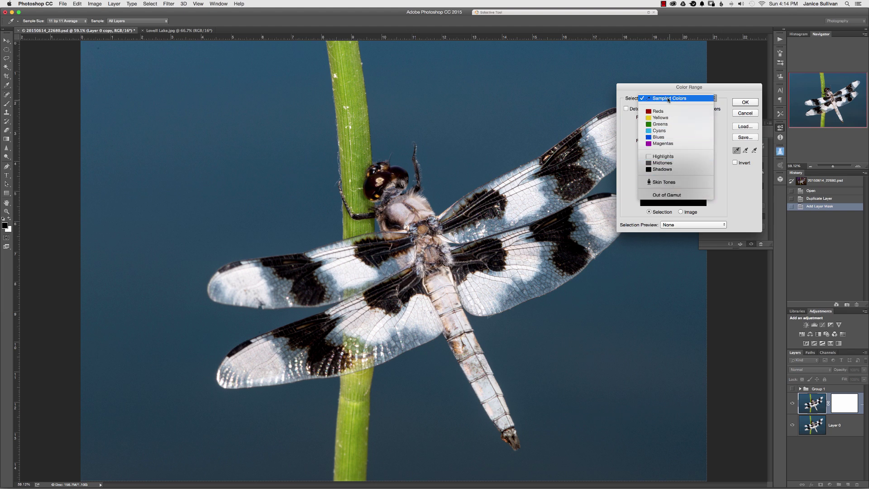
left_click(669, 99)
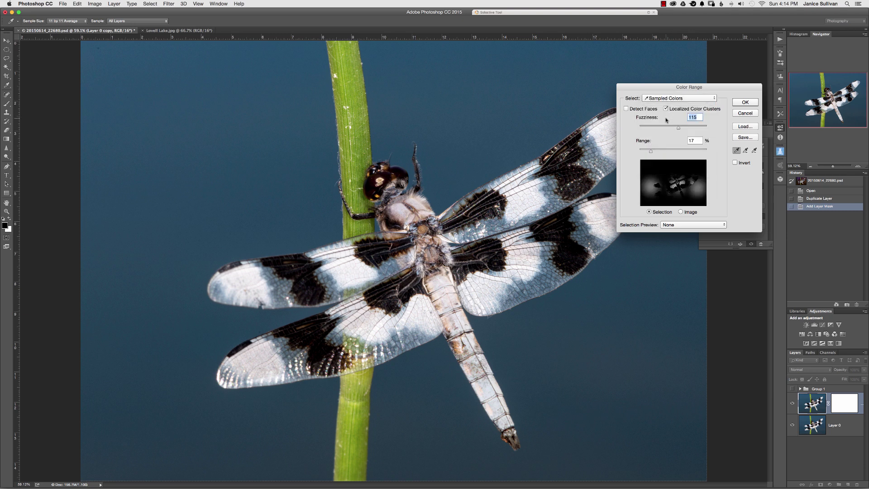
left_click_drag(676, 89, 715, 80)
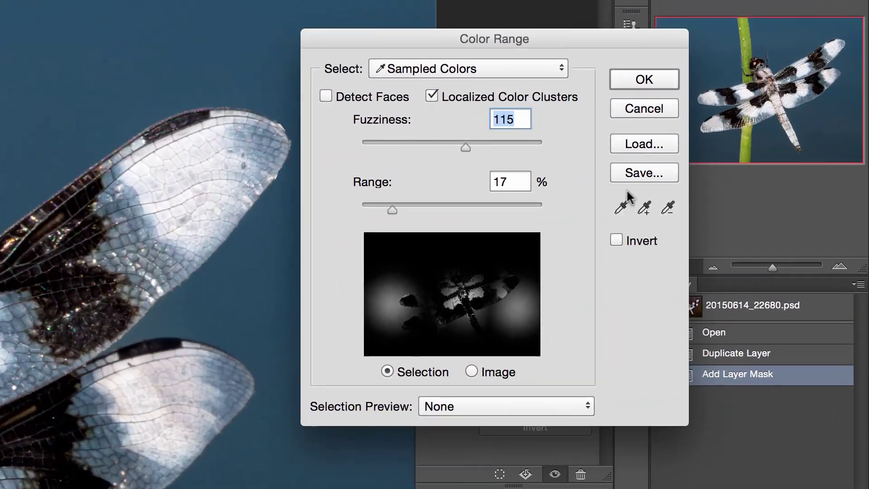
- Sample the blue background at top-left and raise Fuzziness to 107, with Range at 17
left_click(764, 150)
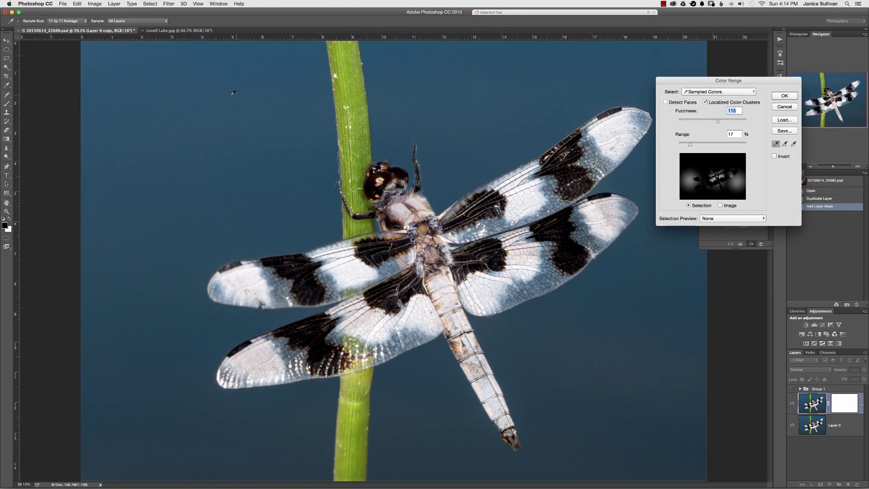
left_click(692, 163)
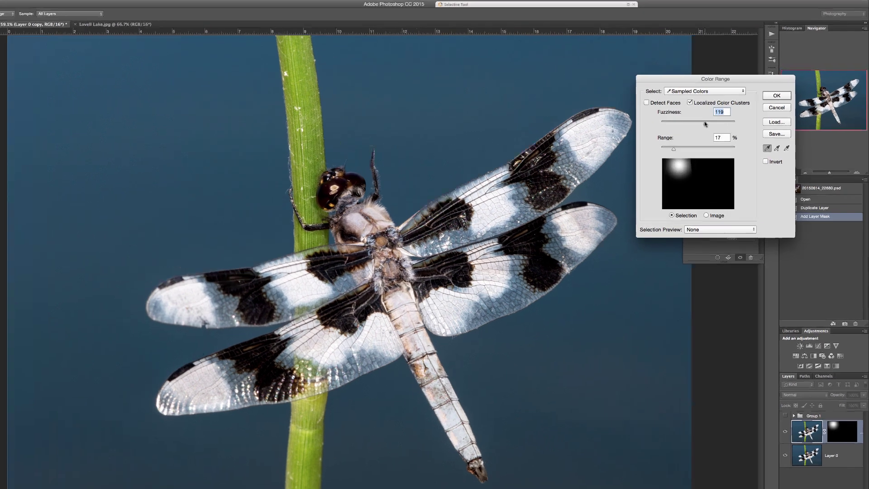
left_click_drag(720, 121, 733, 116)
left_click_drag(530, 143, 473, 176)
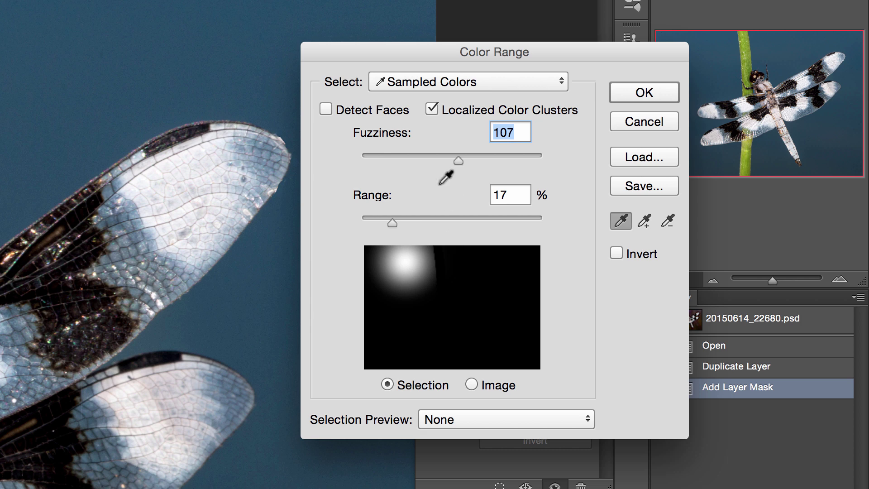
- Set the Color Range Range value to 100% and move the dialog off the dragonfly
key("Tab")
key("Up")
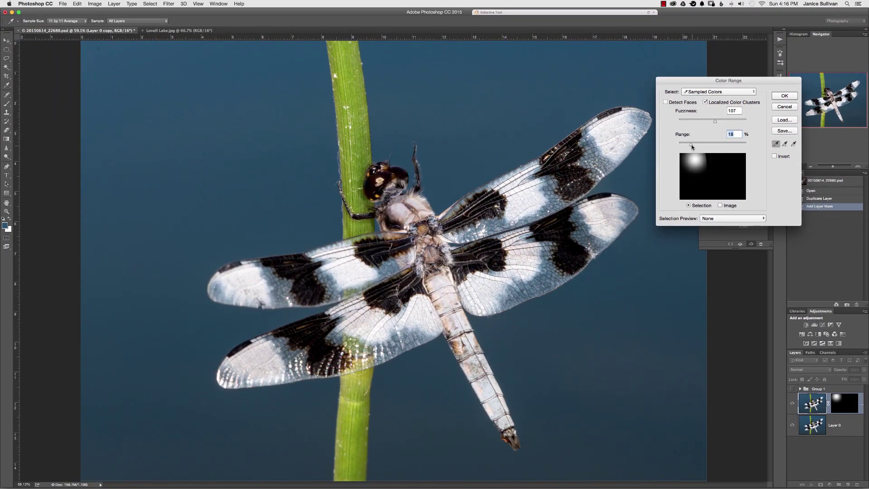
left_click_drag(690, 145, 751, 144)
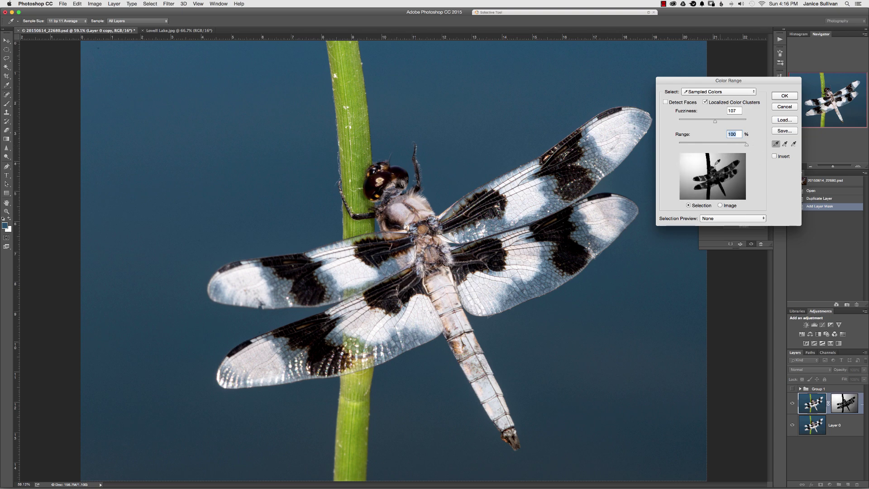
left_click_drag(697, 80, 202, 73)
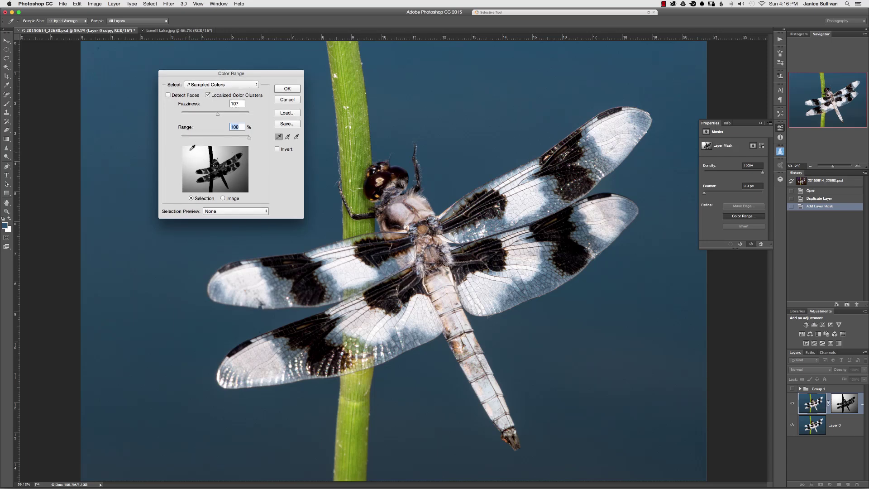
left_click_drag(185, 76, 145, 74)
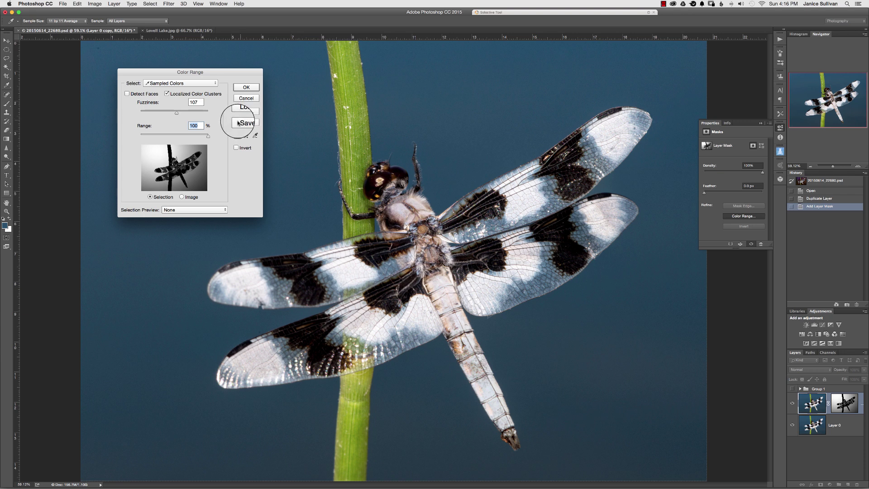
- Add samples across the blue background until only the dragonfly and stem stay unselected
left_click(247, 135)
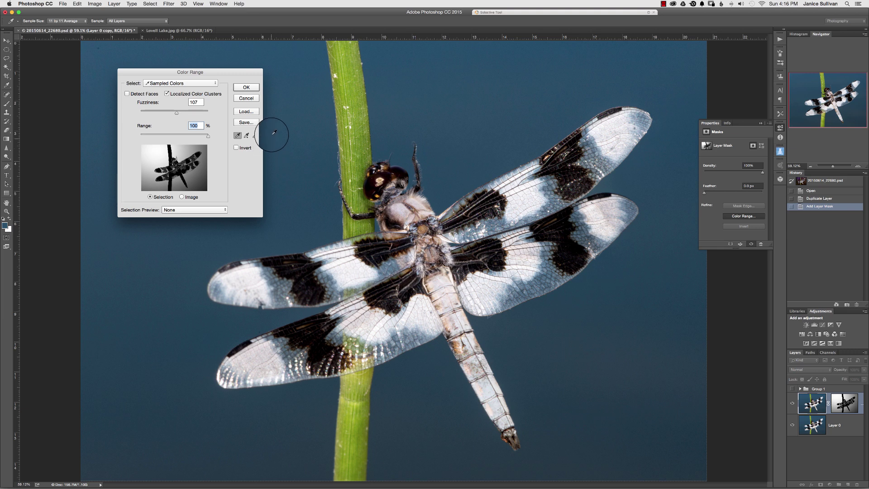
left_click(477, 84)
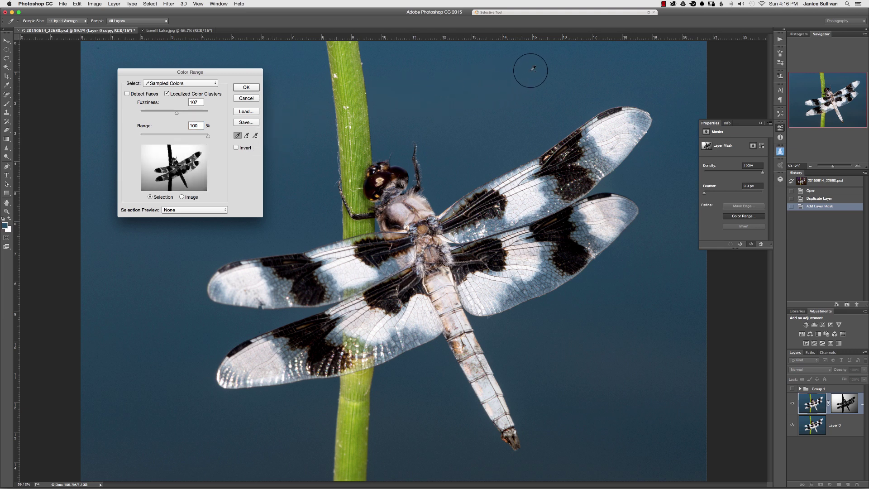
left_click(661, 81)
left_click_drag(681, 85, 661, 208)
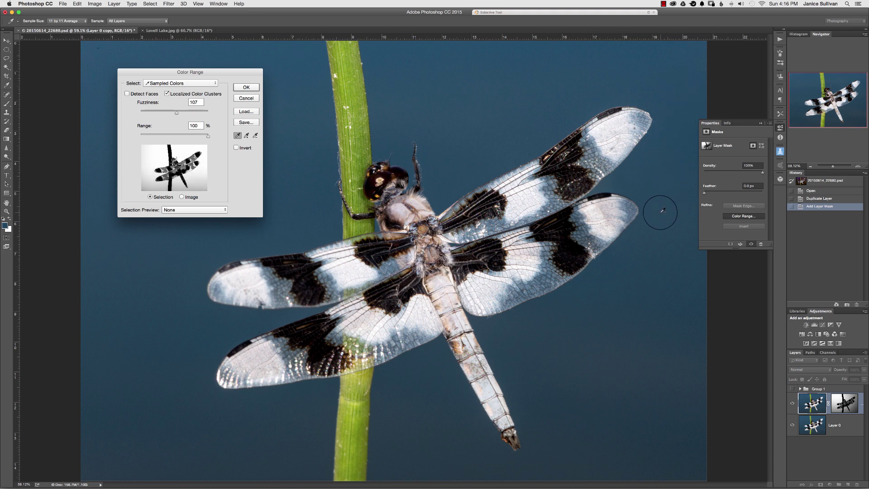
left_click_drag(662, 210, 127, 289)
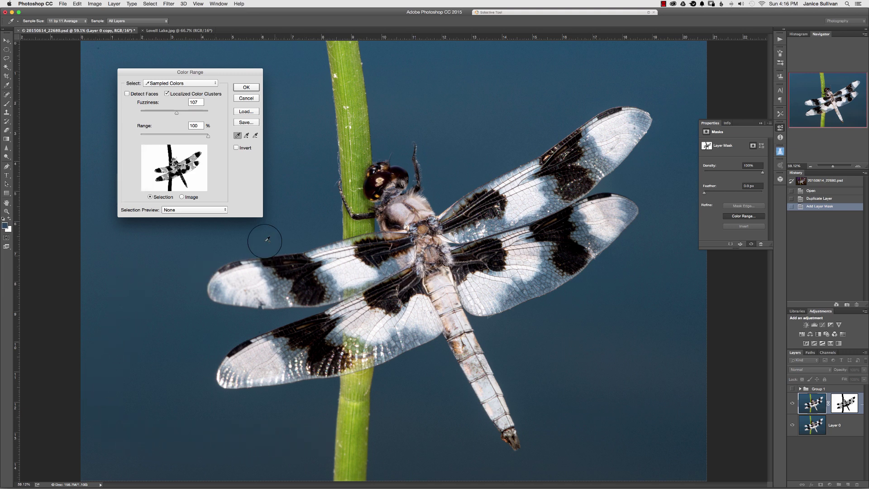
- Compare the selection in the Grayscale, Black Matte and White Matte selection previews
left_click(196, 210)
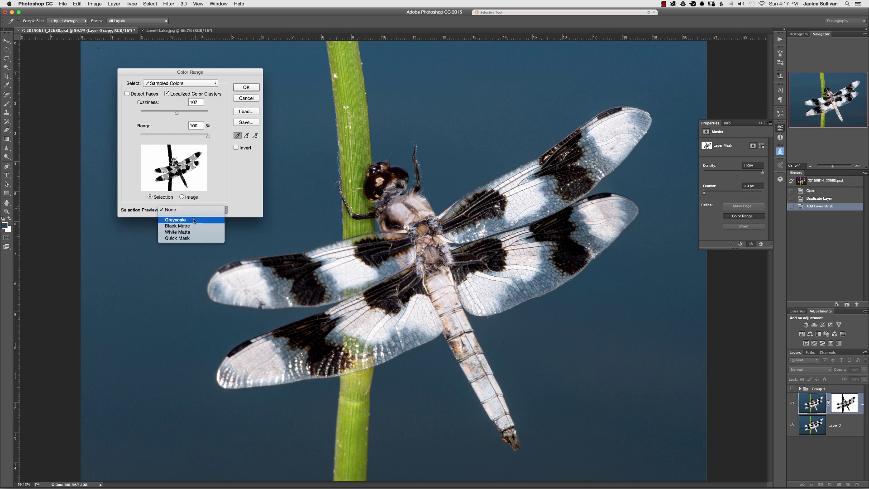
left_click(194, 220)
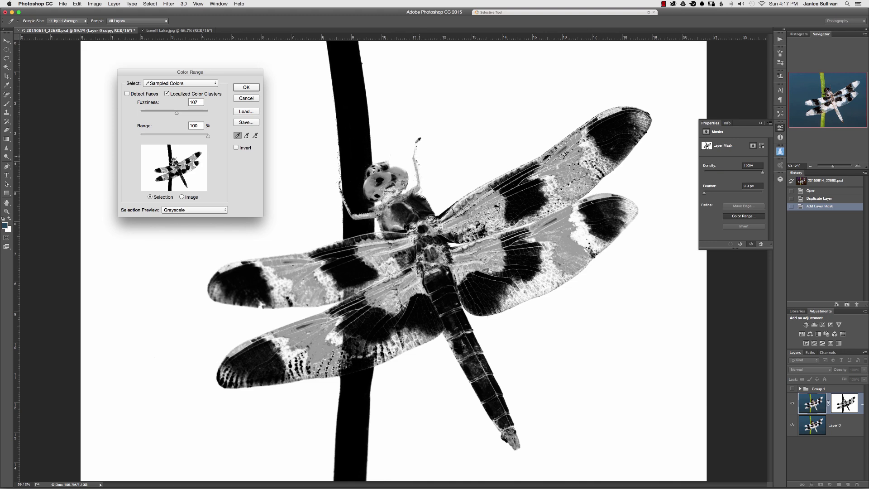
left_click(181, 209)
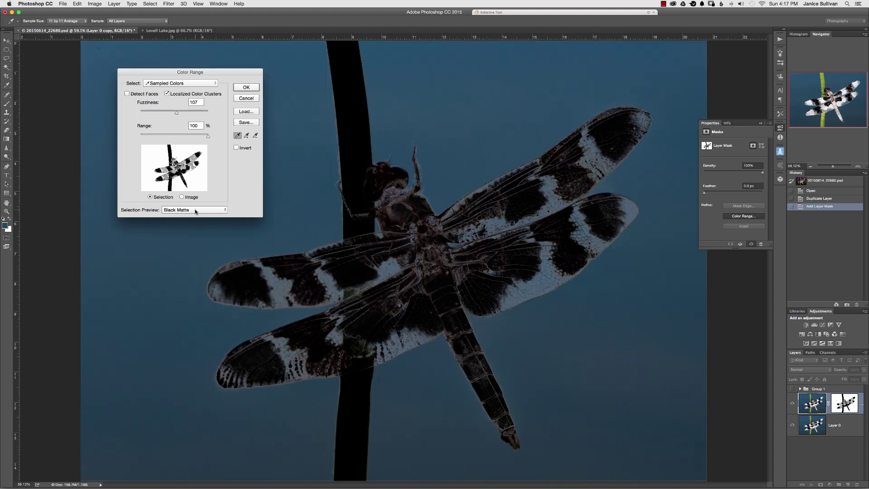
left_click(196, 211)
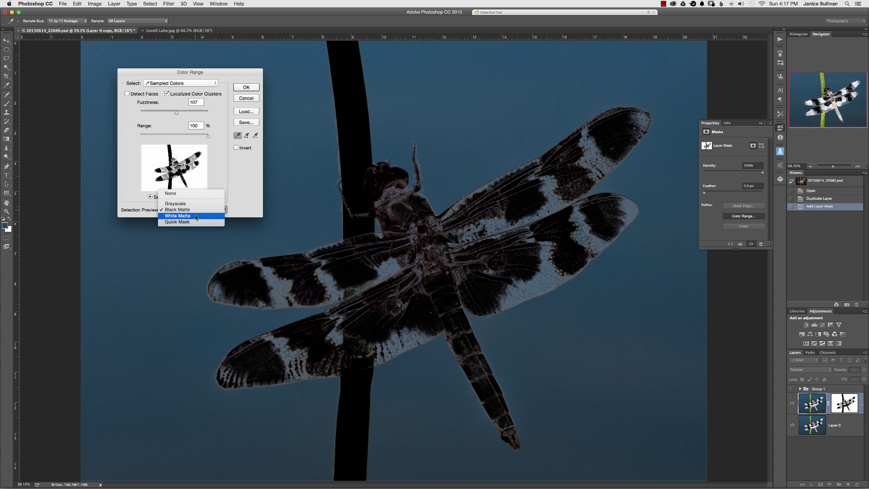
left_click(196, 217)
left_click_drag(194, 209, 194, 194)
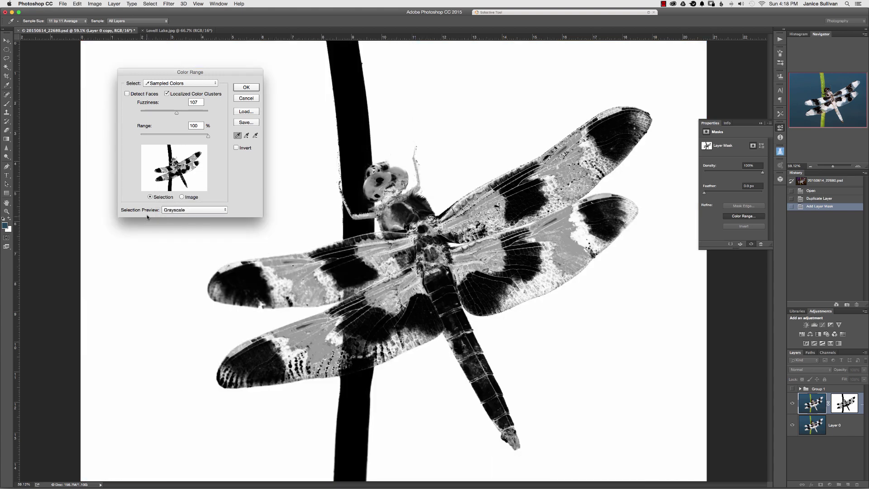
left_click(184, 210)
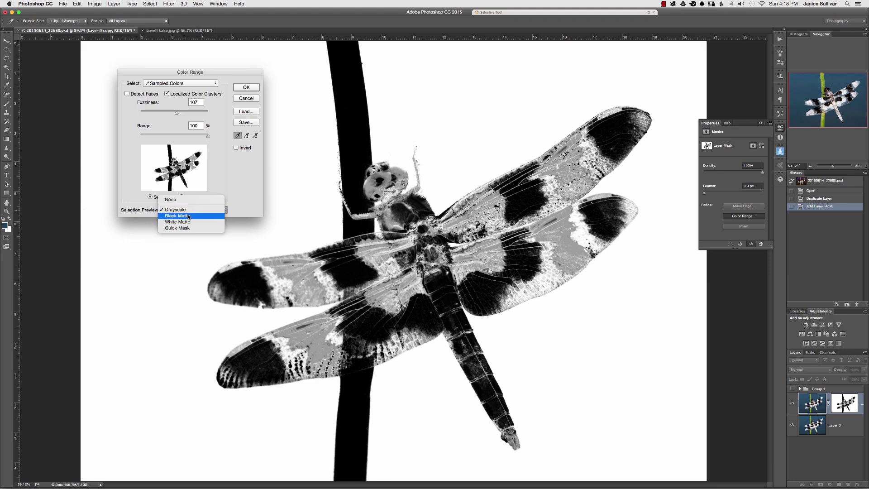
left_click(188, 216)
left_click(187, 211)
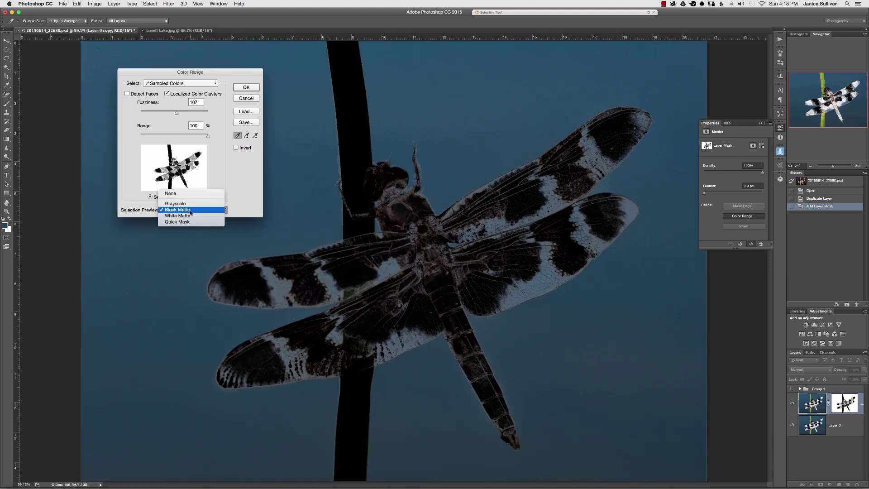
left_click(186, 215)
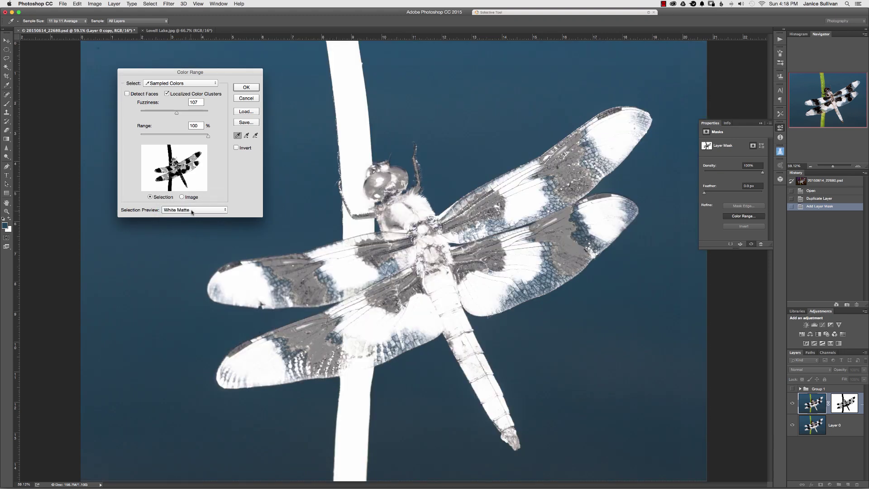
left_click(192, 211)
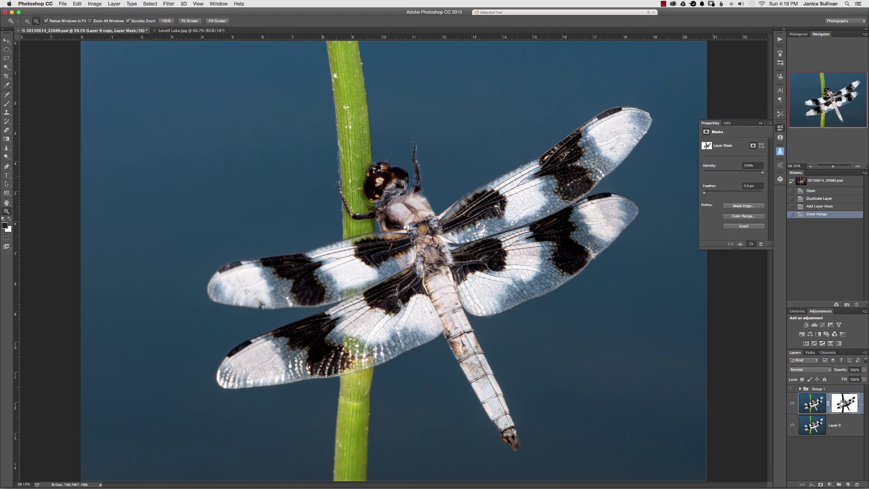
- View Layer 0 copy's colour-range mask alone, return to normal view, then target the layer's image
left_click(840, 402, "alt")
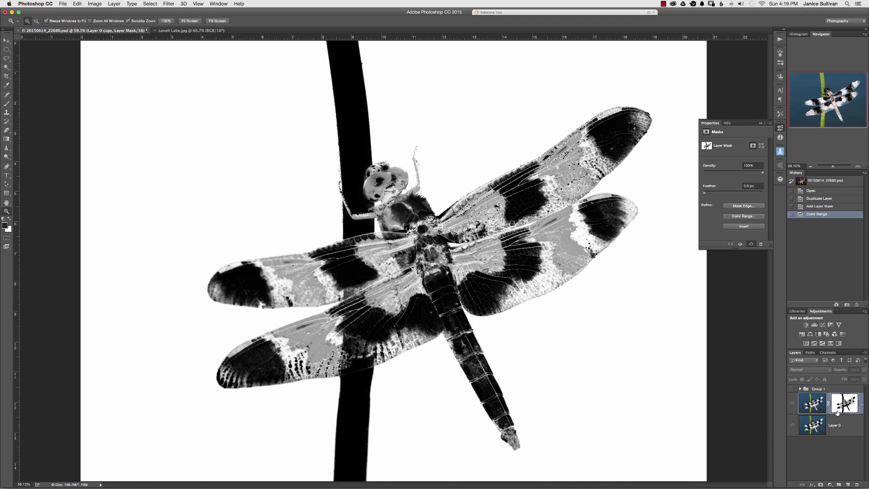
left_click(837, 407, "alt")
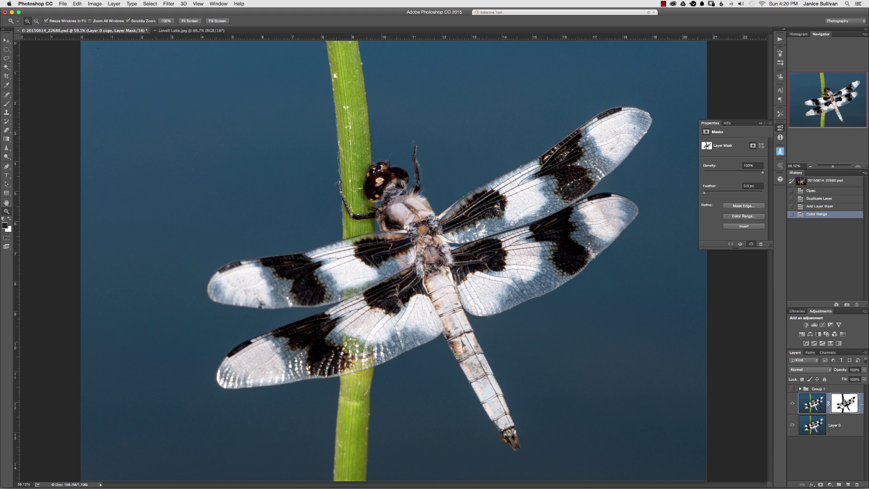
left_click(812, 410)
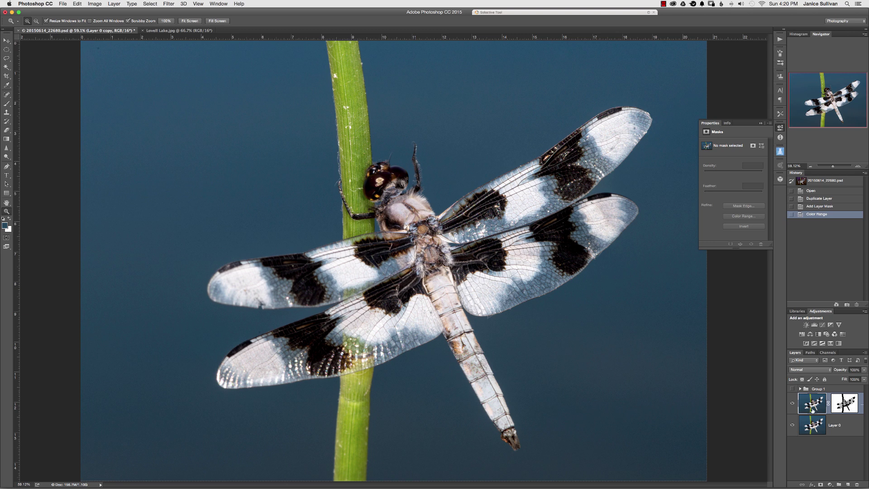
- Apply Color Balance at +15, -1, +1 to tint the masked background purplish blue
left_click(114, 4)
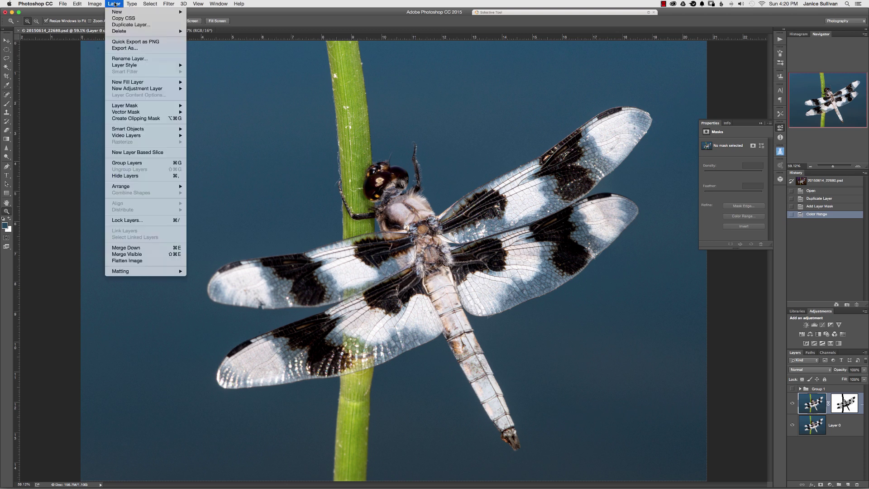
mouse_move(100, 12)
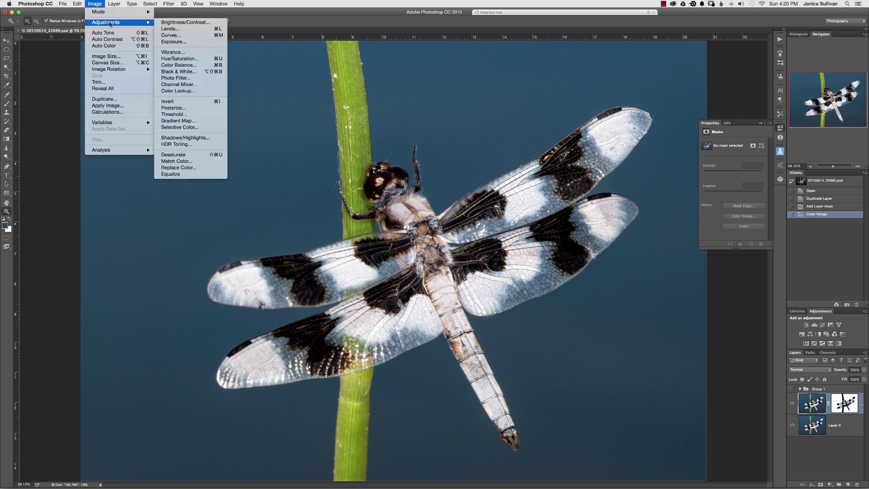
left_click(179, 64)
mouse_move(182, 143)
left_mouse_down()
mouse_move(157, 144)
mouse_move(192, 145)
left_mouse_up()
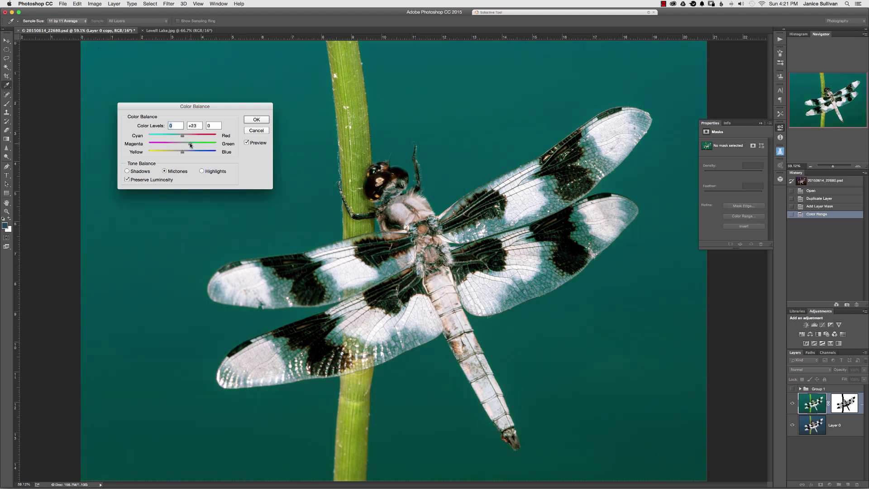
mouse_move(188, 145)
left_mouse_down()
mouse_move(165, 152)
mouse_move(185, 154)
mouse_move(182, 144)
left_mouse_up()
left_click_drag(183, 136, 186, 136)
- Toggle Group 1's visibility to compare purple and teal backgrounds, leaving it hidden
left_click(188, 138)
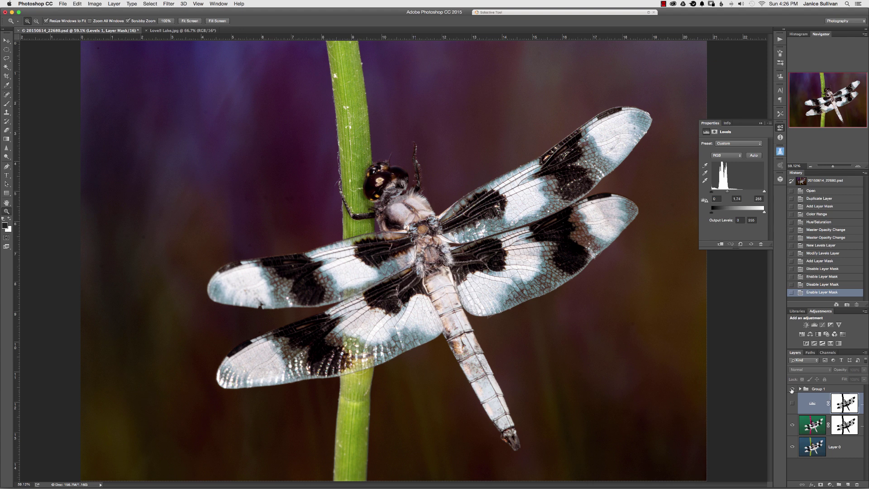
left_click(793, 390)
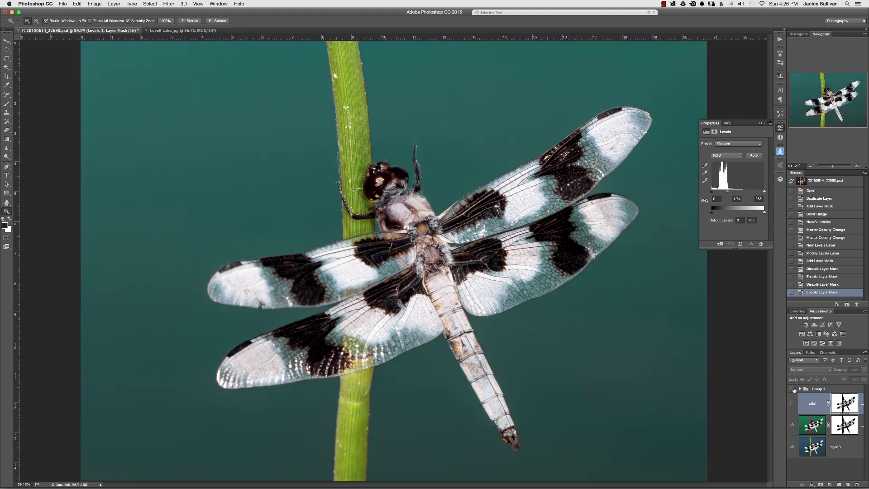
left_click(793, 388)
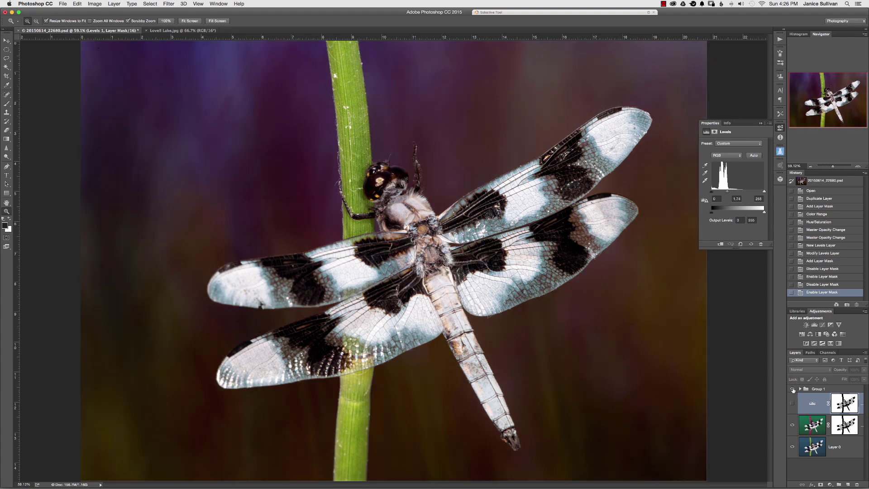
left_click(792, 388)
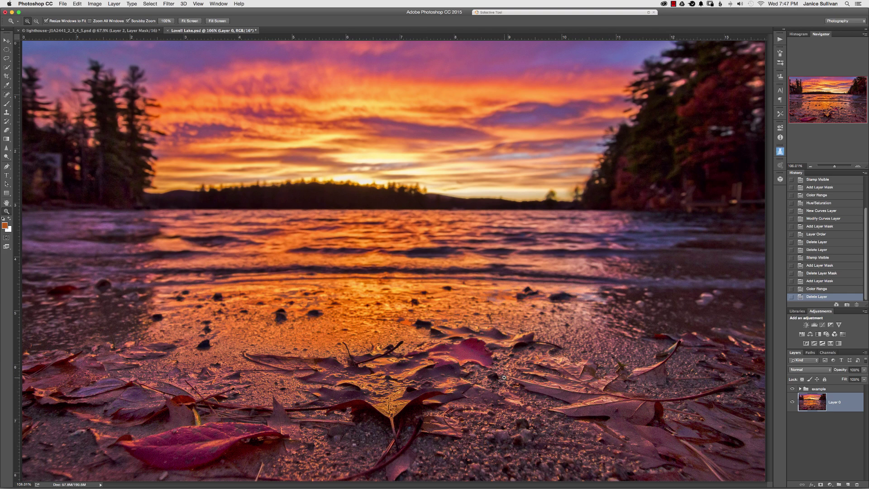
- Expand the Lovell Lake example group and toggle the masked Background copy layer to compare
left_click(800, 389)
left_click(792, 401)
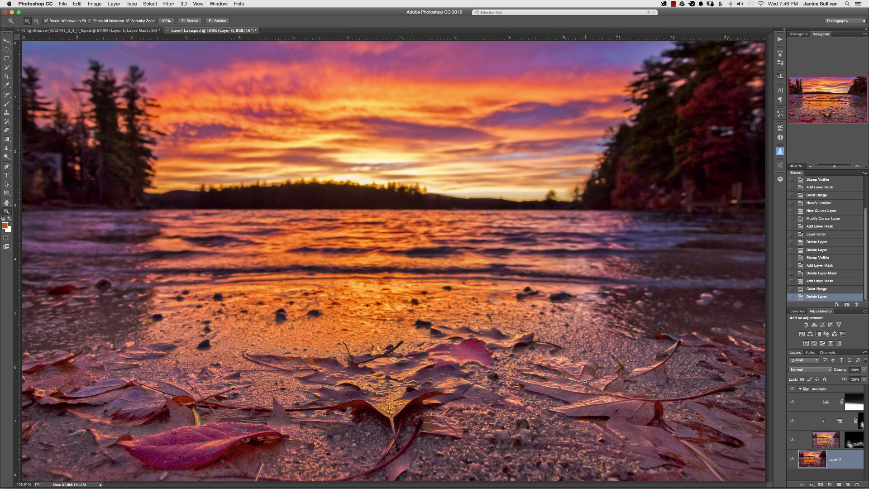
key("super+comma")
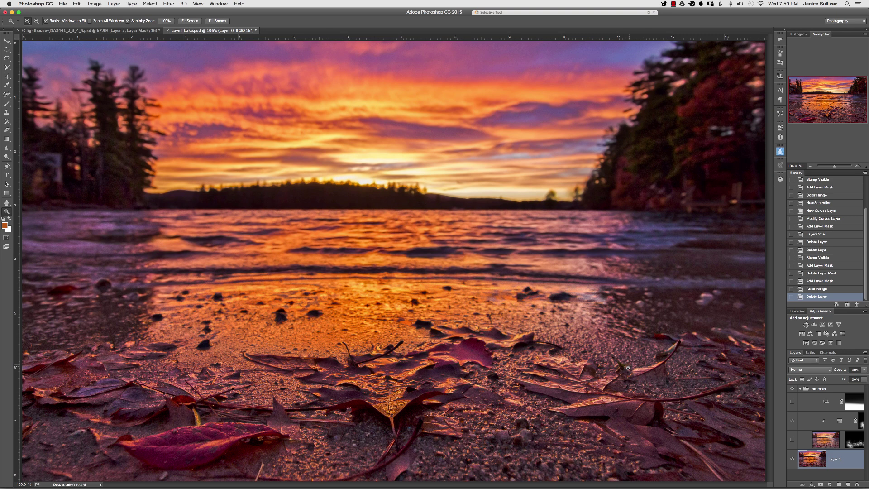
left_click(792, 439)
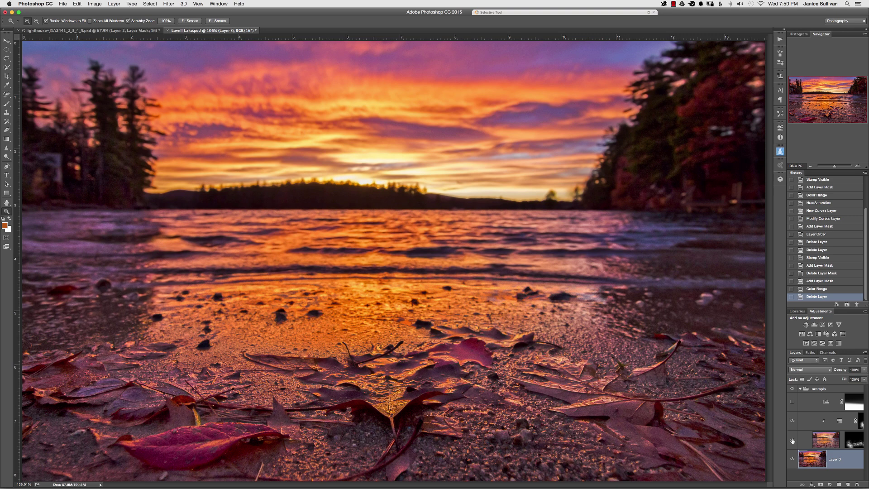
left_click(792, 441)
- Show the masked Background copy layer and set its opacity to 85%
left_click(791, 440)
left_click(804, 439)
key("8")
key("5")
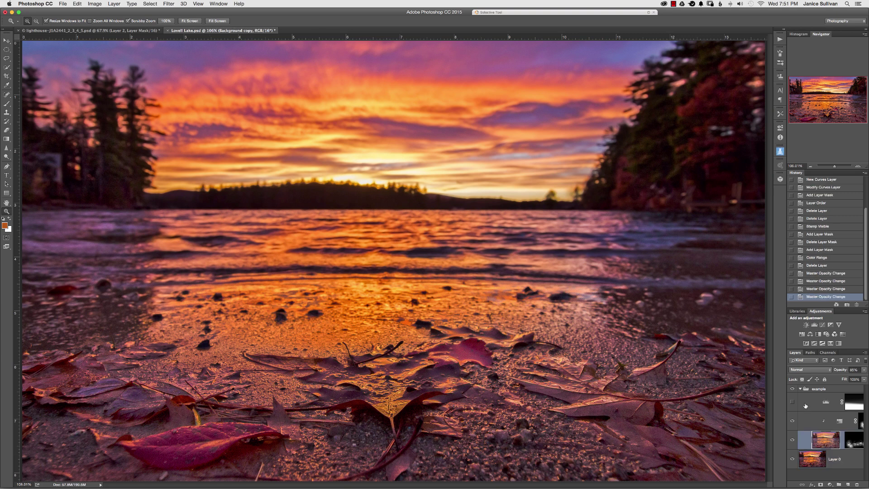
- Merge all visible layers into a new Layer 1 while keeping the originals intact
left_click(800, 389)
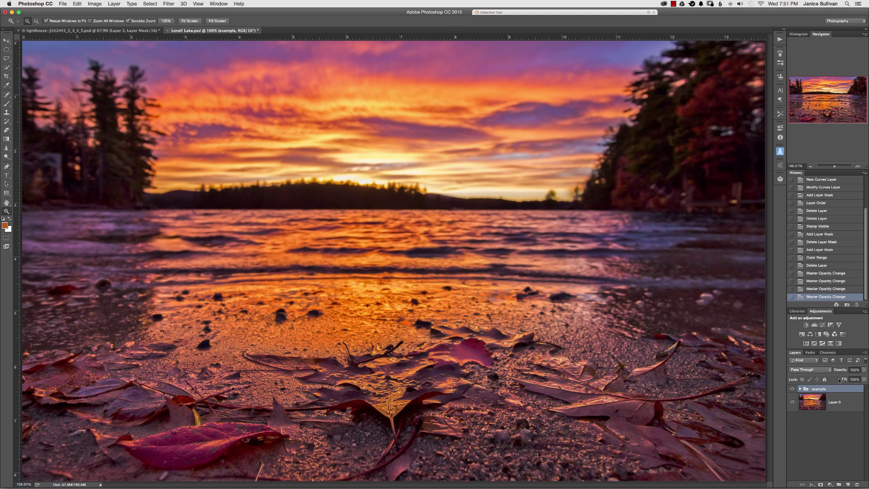
key("alt")
left_click(860, 353)
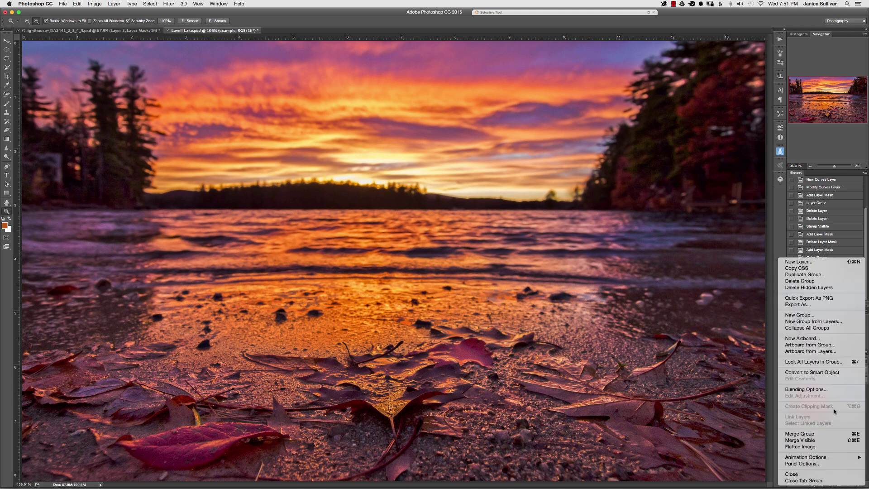
left_click(818, 441)
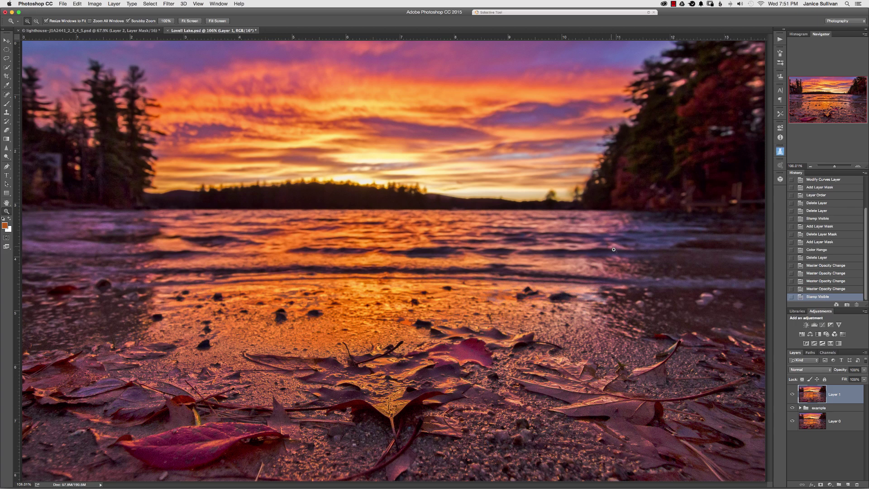
- Add a layer mask to Layer 1 and open Color Range from its Properties
left_click(820, 484)
mouse_move(814, 487)
double_click(842, 394)
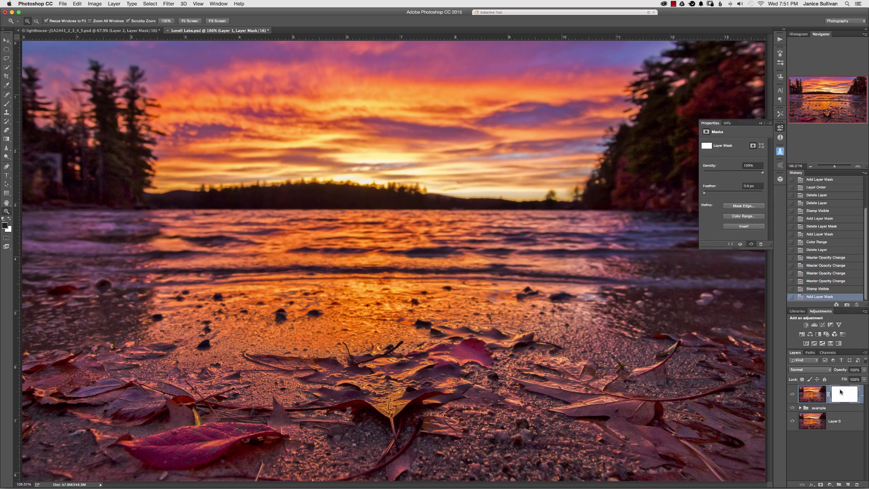
left_click(744, 216)
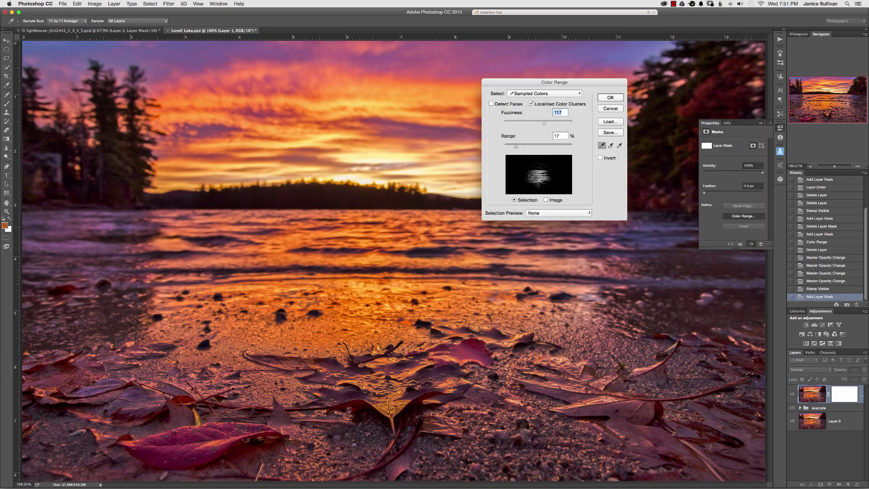
- Sample the sunlit lake with Fuzziness 88 and Range 26%, and apply it to the mask
left_click(398, 257)
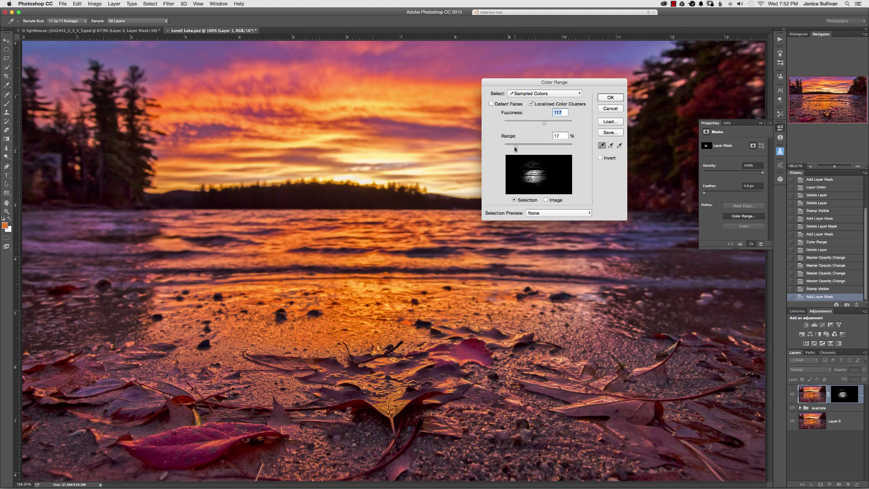
left_click_drag(516, 147, 536, 147)
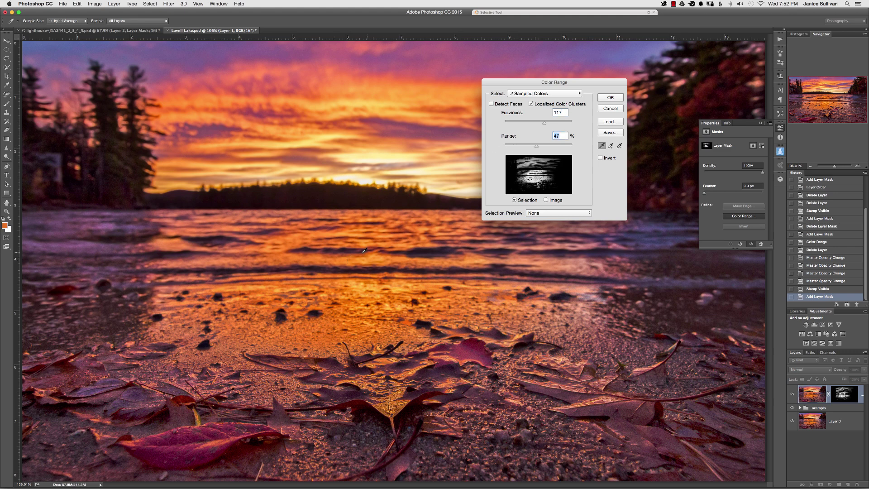
left_click(392, 284)
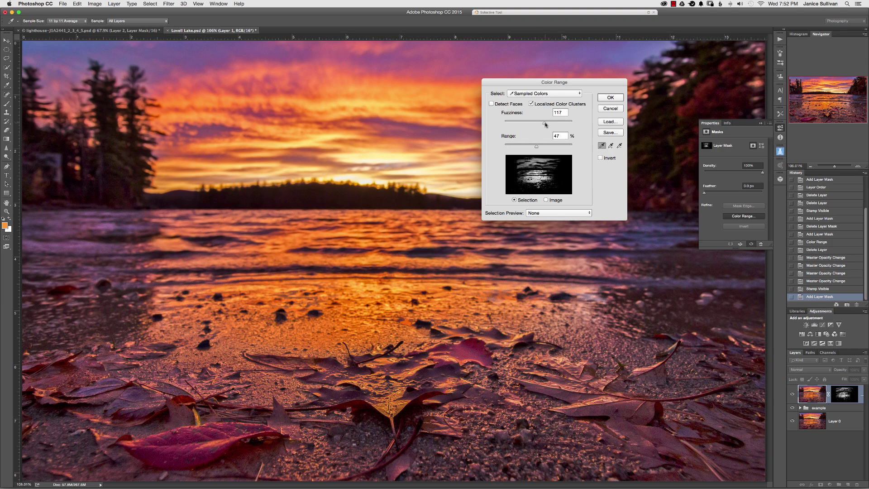
left_click_drag(545, 124, 535, 127)
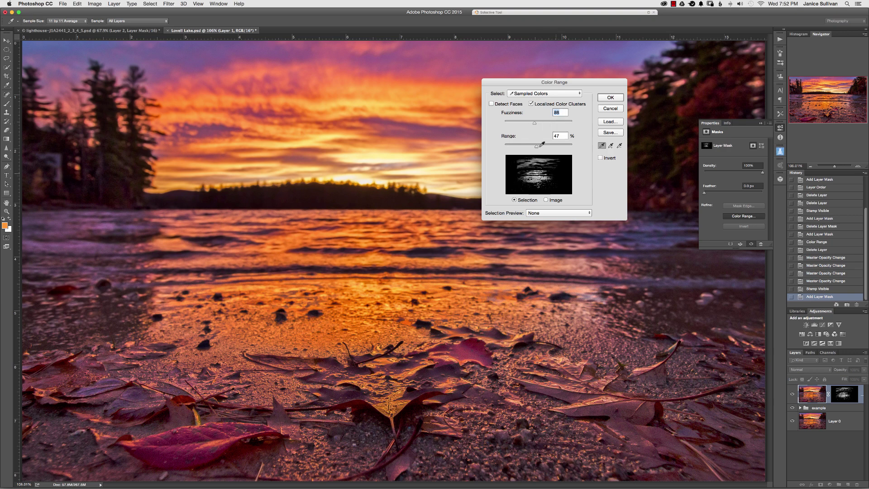
left_click_drag(536, 149, 522, 150)
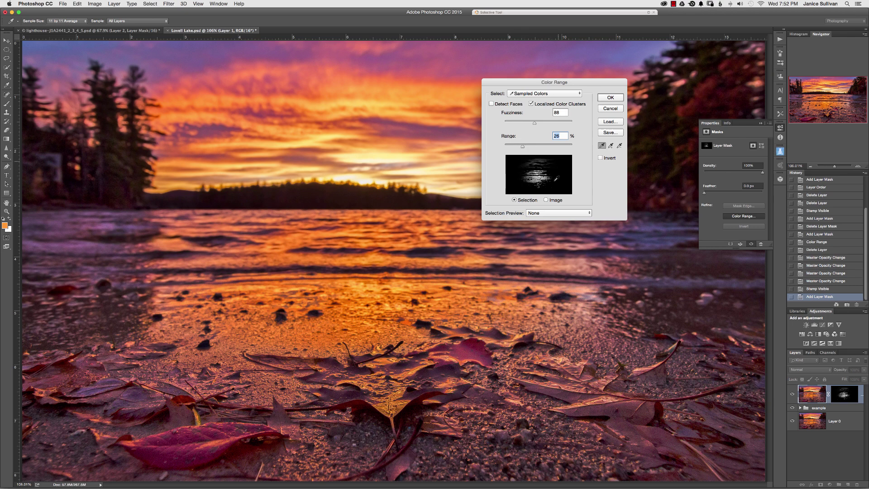
left_click(609, 98)
key("z")
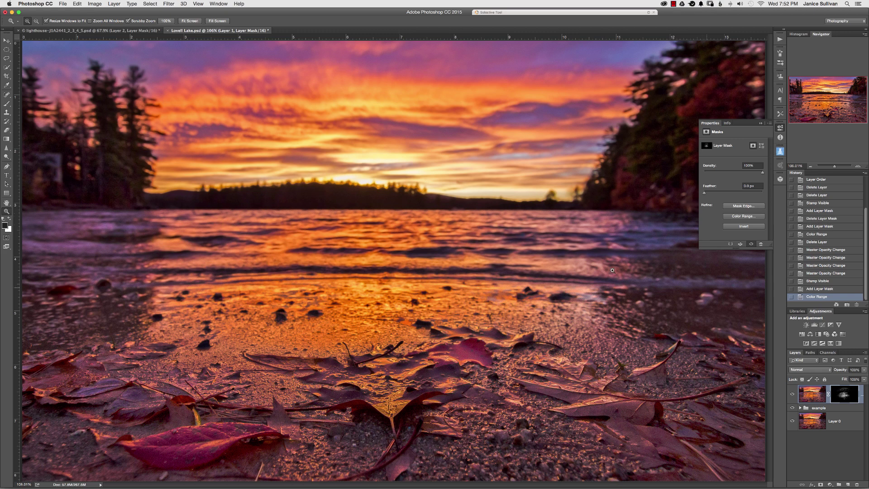
- Select Layer 1's image thumbnail instead of its mask as the editing target
left_click(100, 5)
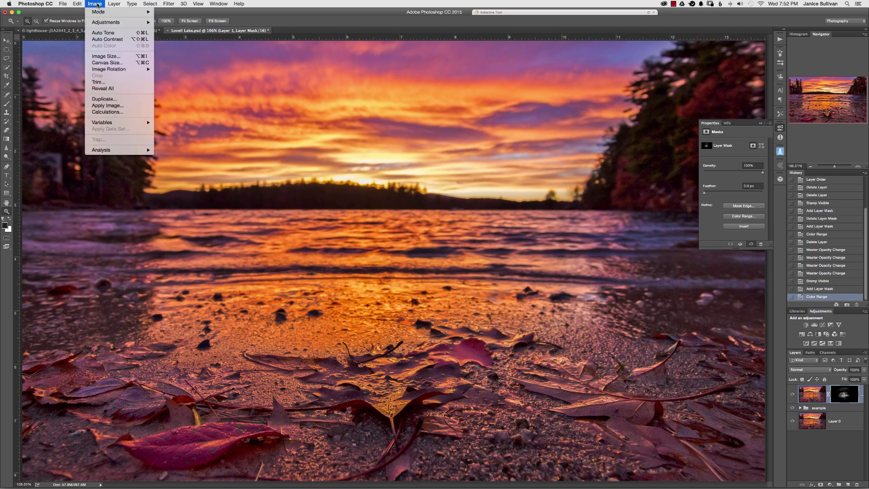
mouse_move(104, 24)
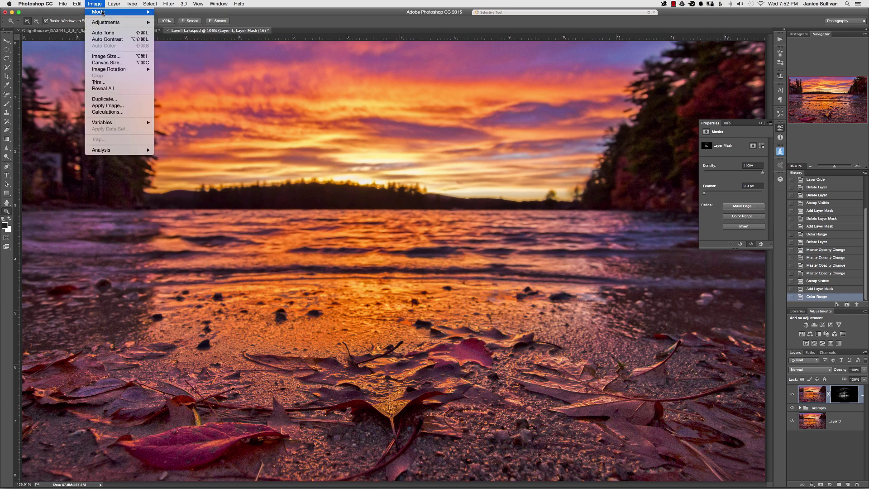
left_click(102, 5)
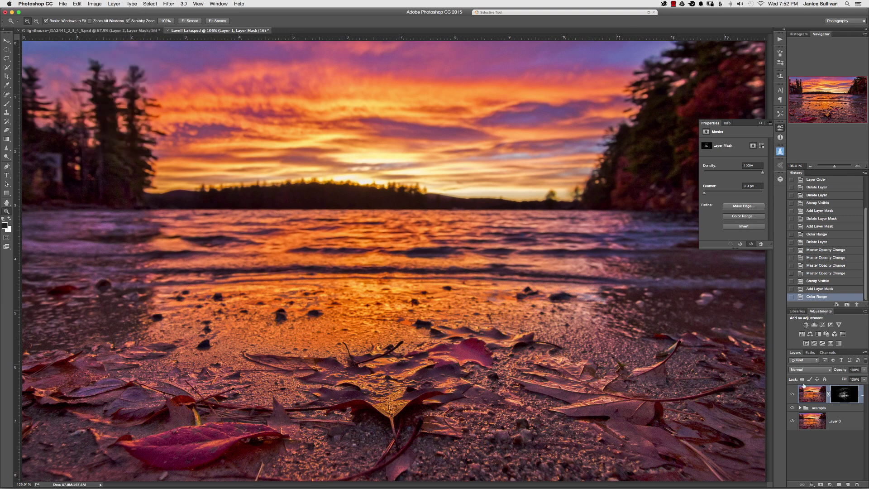
left_click(814, 395)
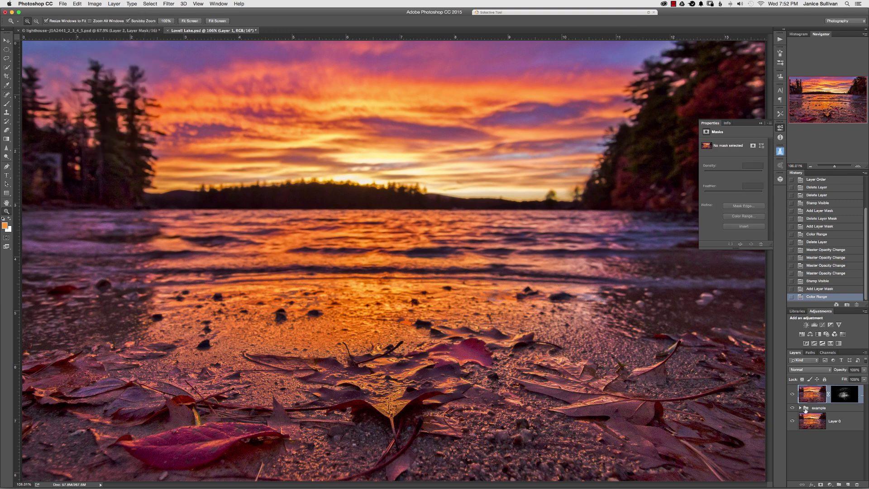
left_click(850, 391)
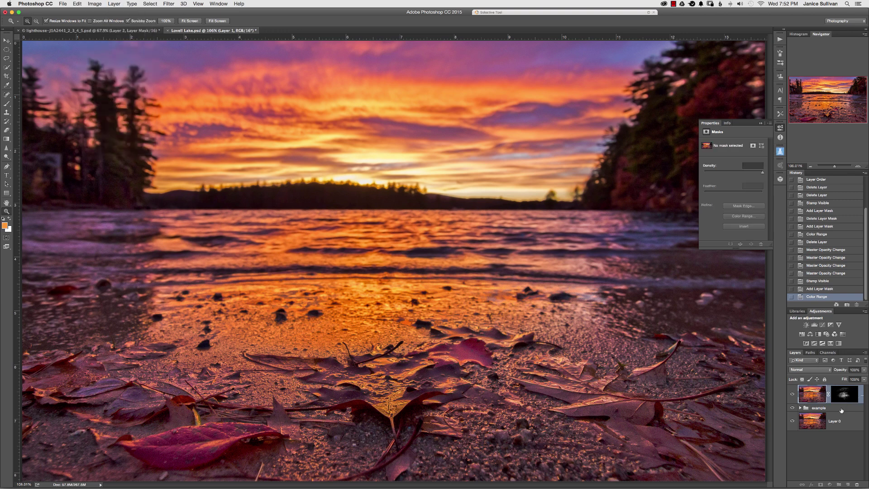
left_click(813, 397)
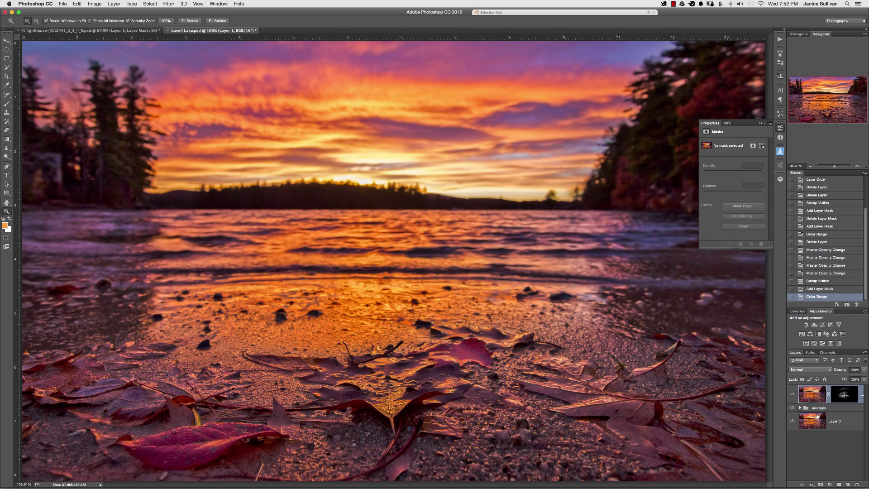
- Apply a Vibrance adjustment of -71 to Layer 1, comparing the preview before confirming
left_click(95, 3)
mouse_move(98, 24)
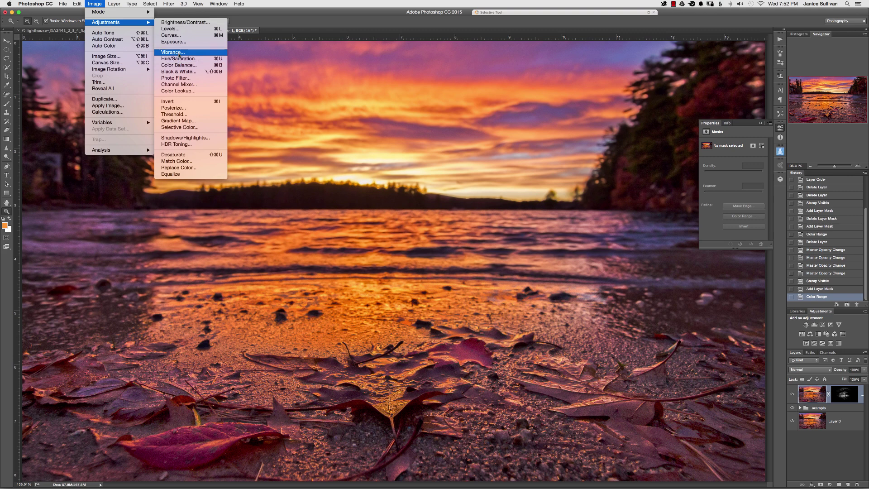
left_click(173, 52)
left_click_drag(552, 196, 636, 166)
left_click_drag(594, 184, 571, 184)
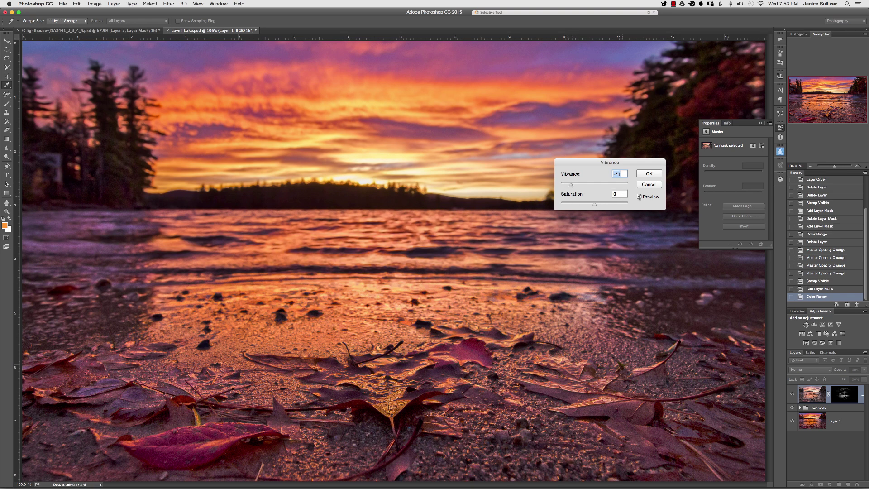
left_click(639, 196)
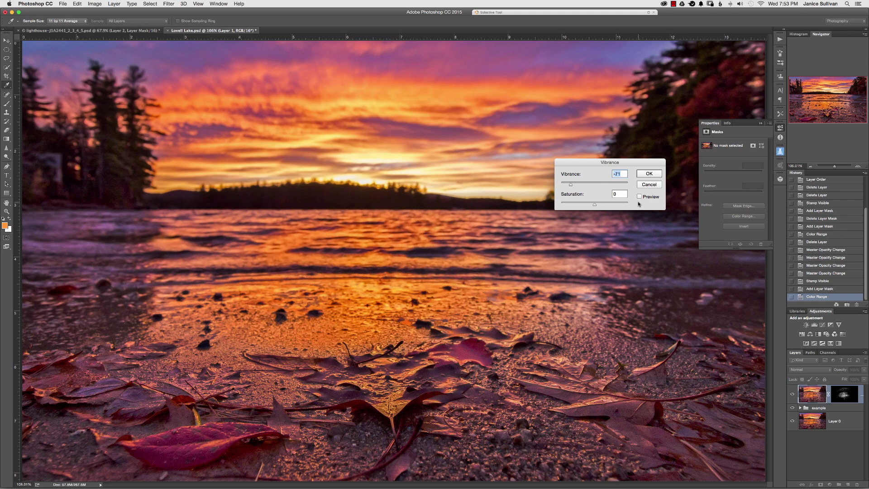
left_click(639, 197)
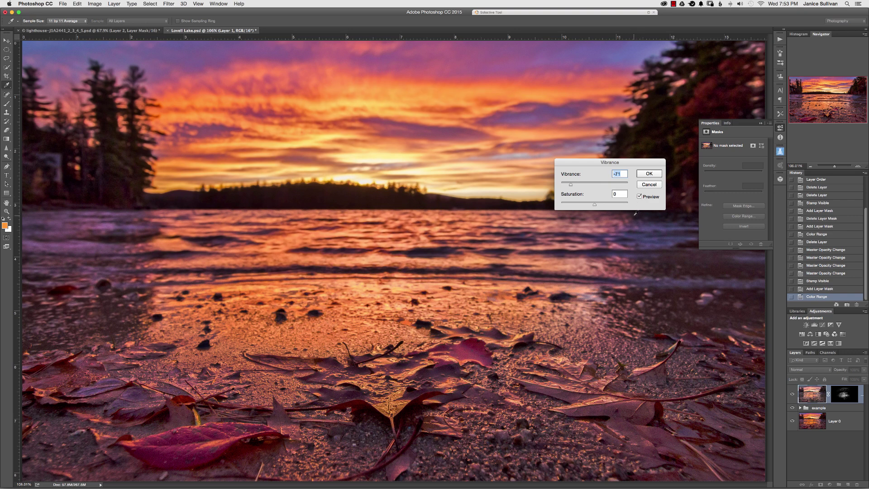
left_click(648, 174)
key("z")
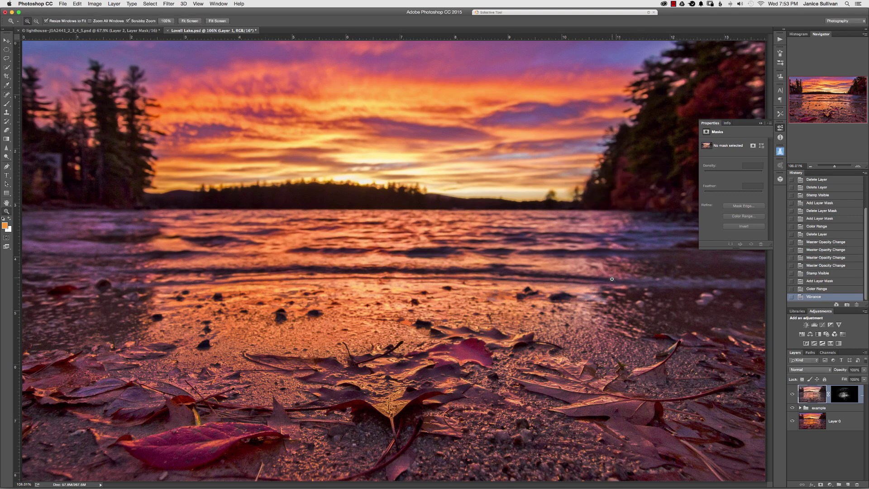
- Set Layer 1 opacity to 88%, then toggle its visibility to compare before and after
left_click_drag(838, 371, 839, 372)
left_click(792, 394)
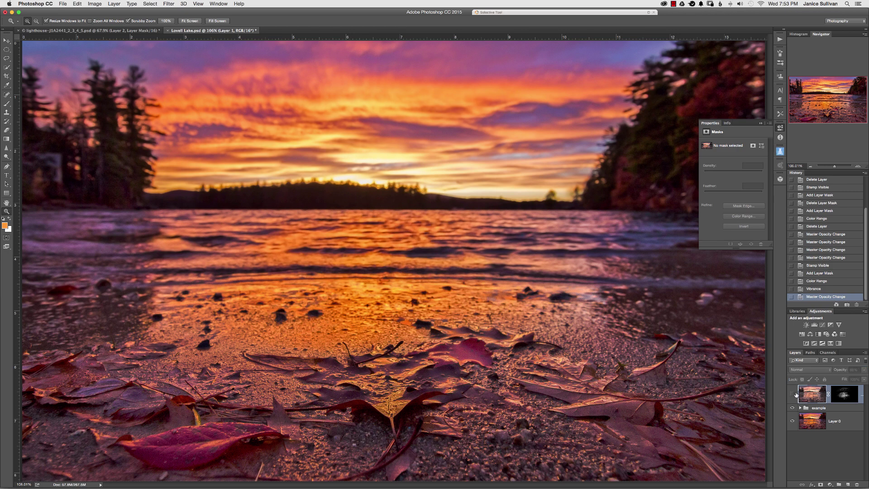
left_click(792, 394)
left_click(792, 394)
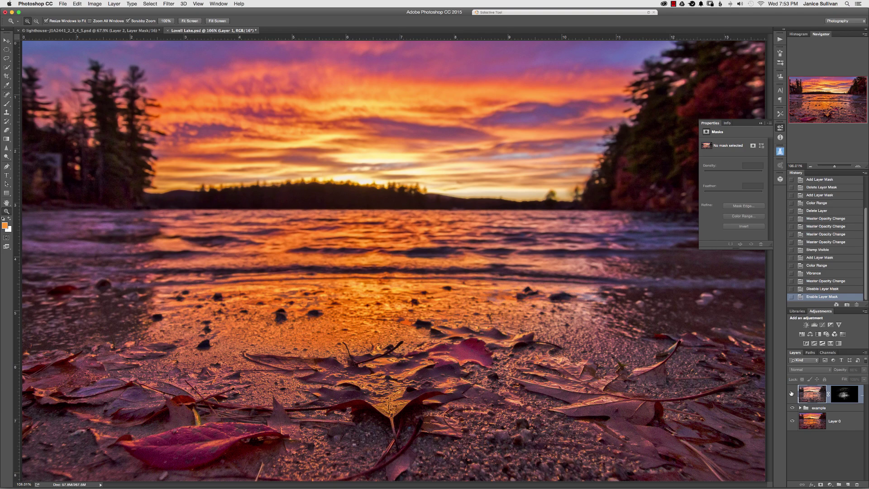
left_click(793, 395)
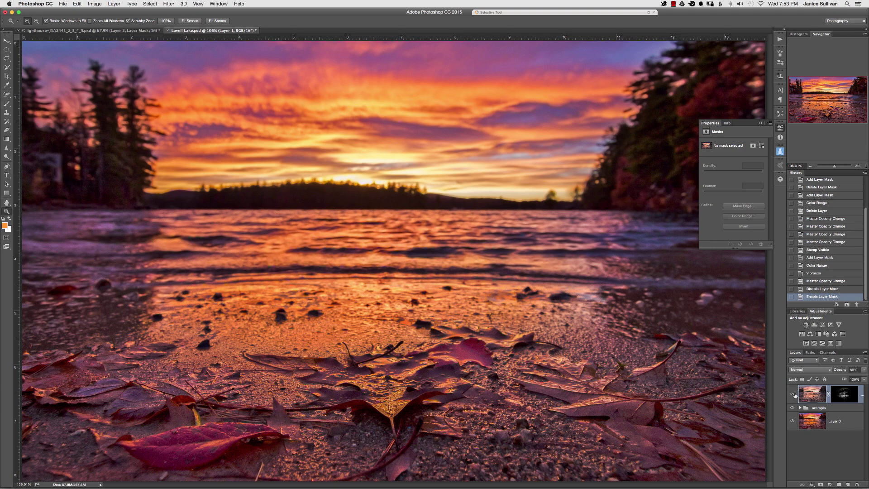
left_click(793, 394)
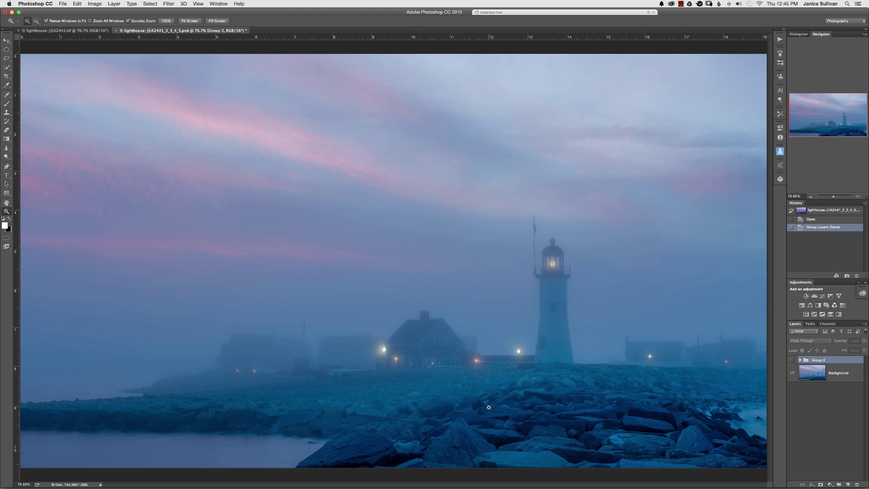
- Switch to the purple foggy lighthouse TIF document using Ctrl+Tab
key("ctrl+Tab")
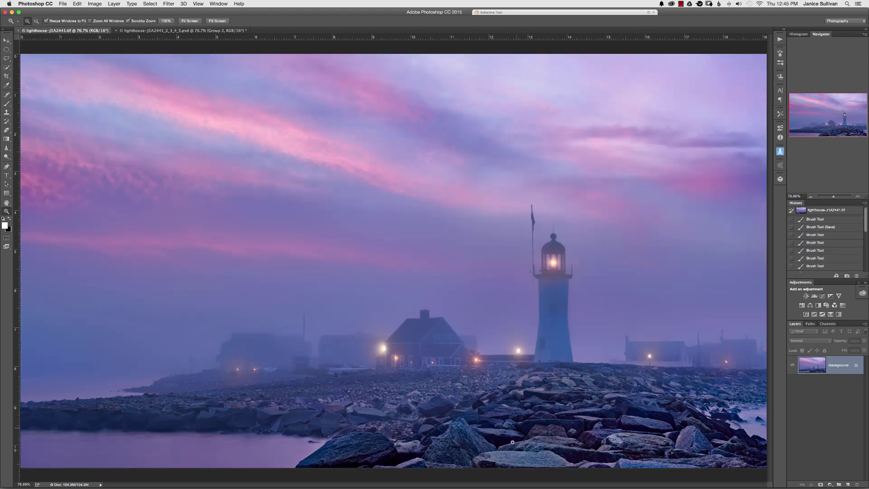